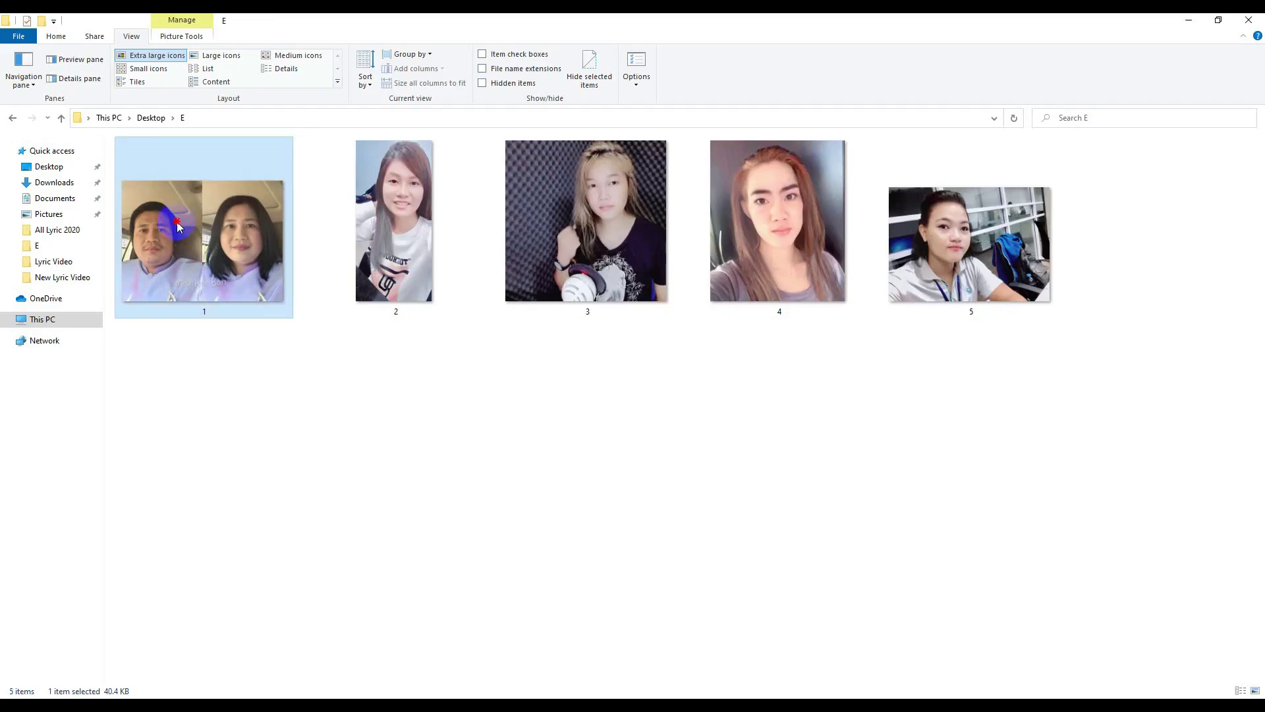
# - Open 1.jpg in Photos and step through 2.jpg, 3.jpg and 4.jpg to 5.jpg
pyautogui.doubleClick(177, 224)
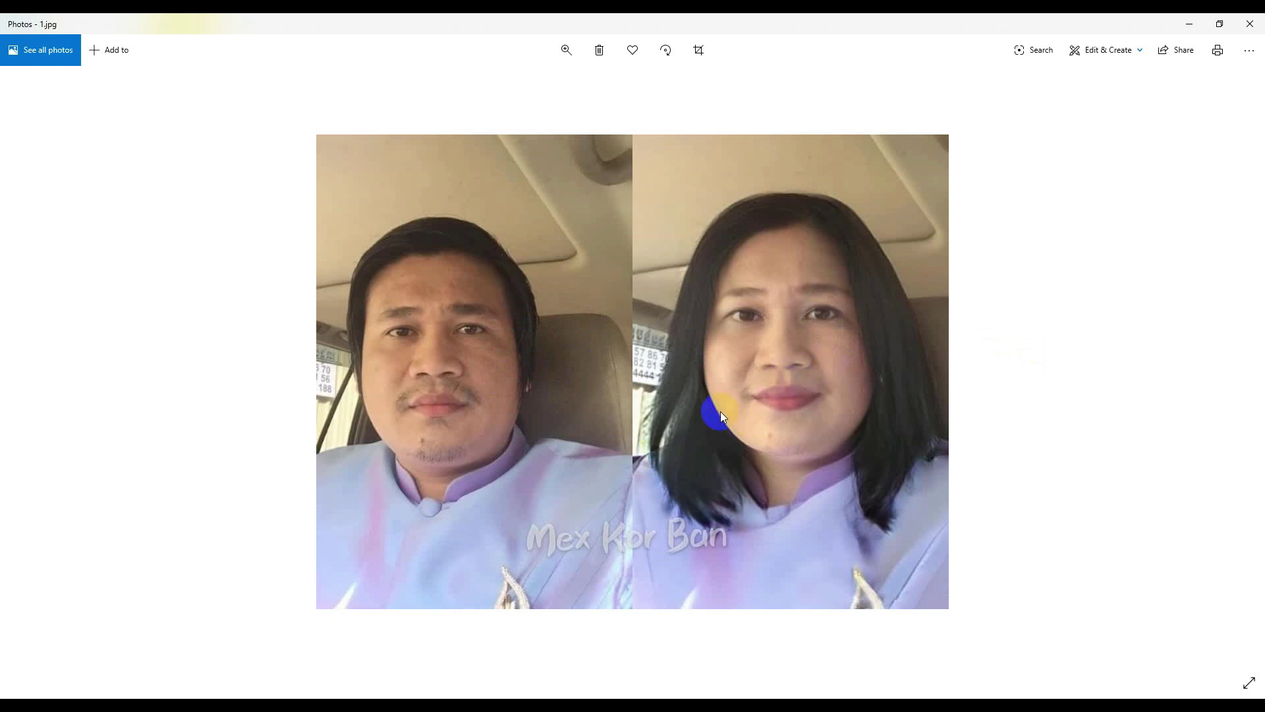
pyautogui.click(1229, 390)
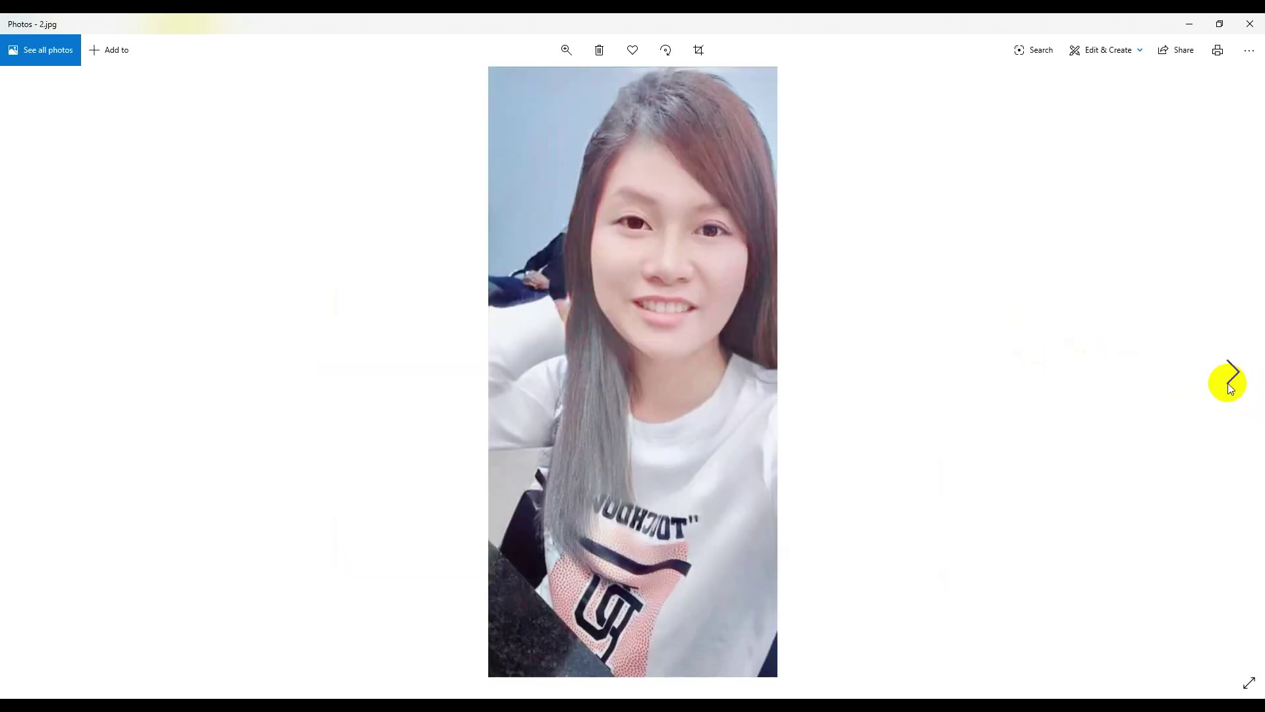
pyautogui.click(1229, 383)
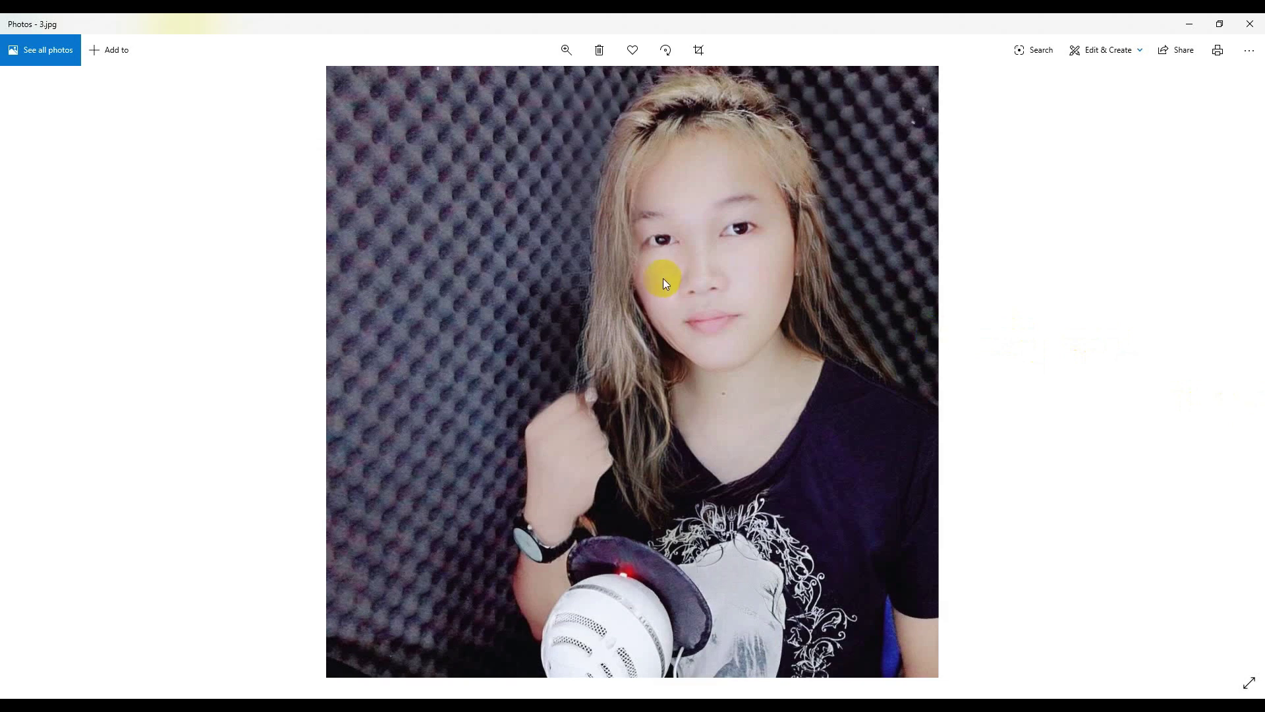
pyautogui.click(1236, 376)
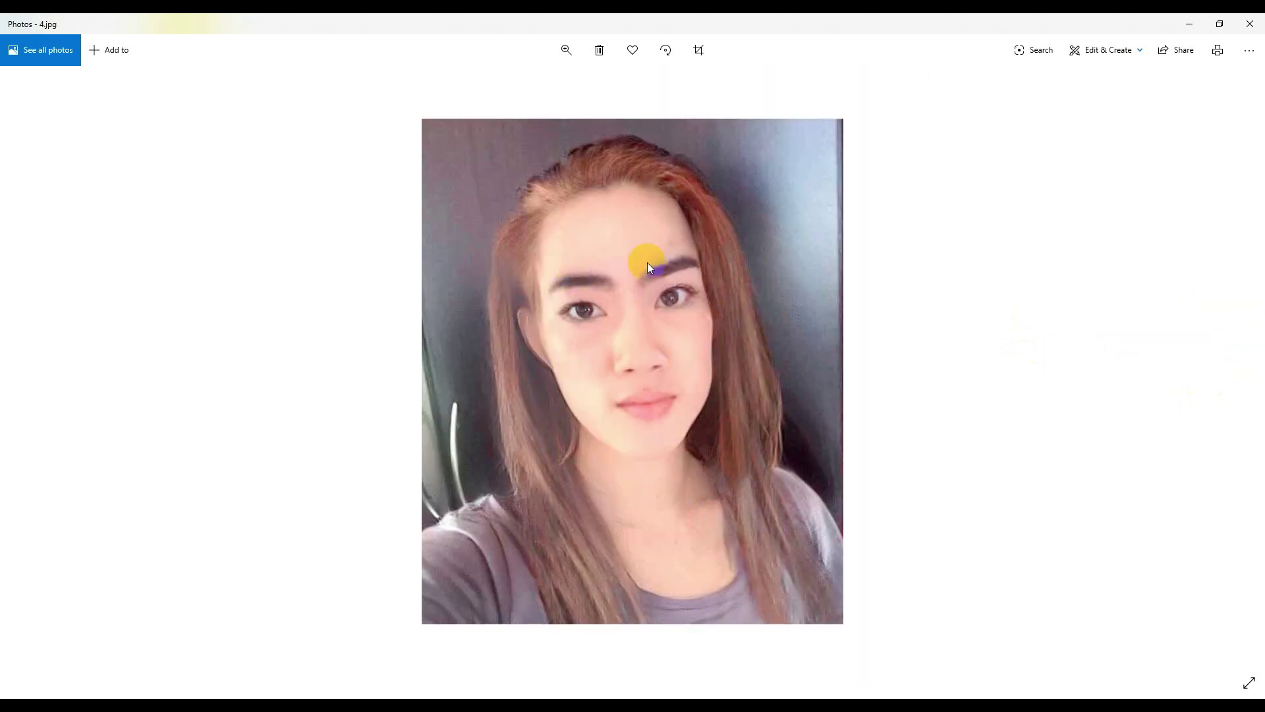
pyautogui.click(1229, 371)
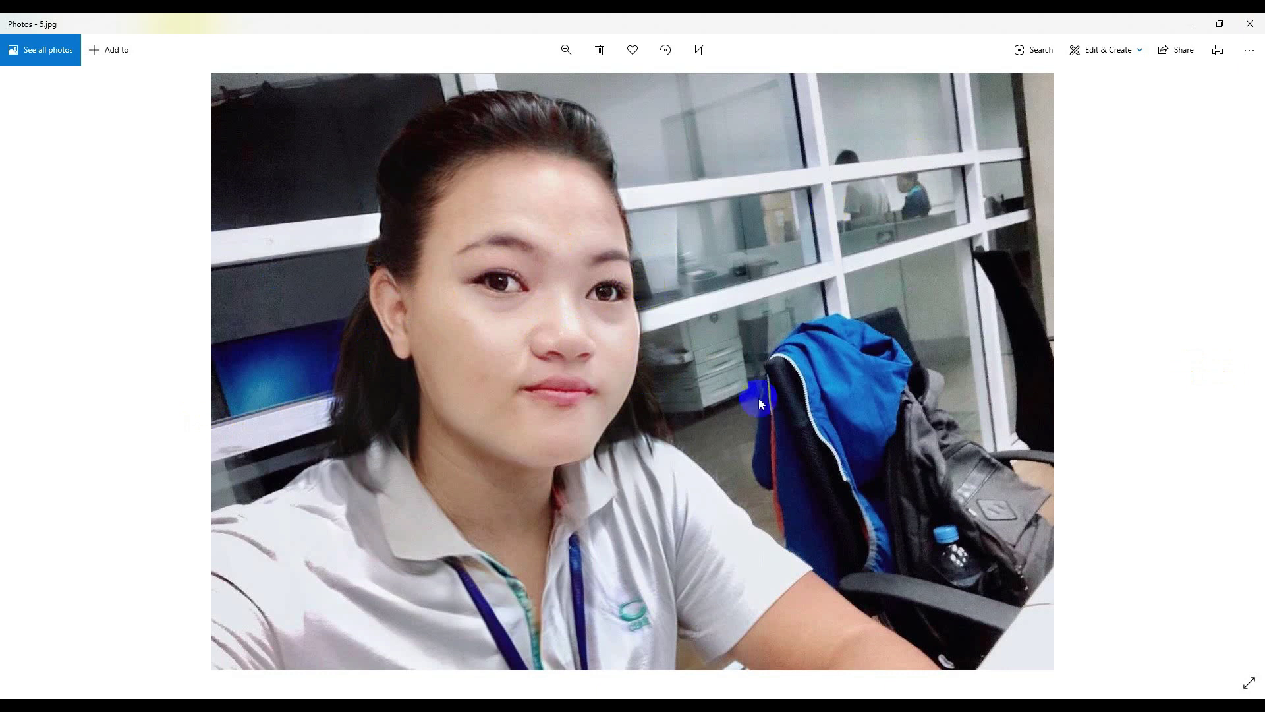
# - Switch from Photos to Chrome, showing the creator's Facebook profile with the phone overlay
pyautogui.hotkey('alt', 'Tab')
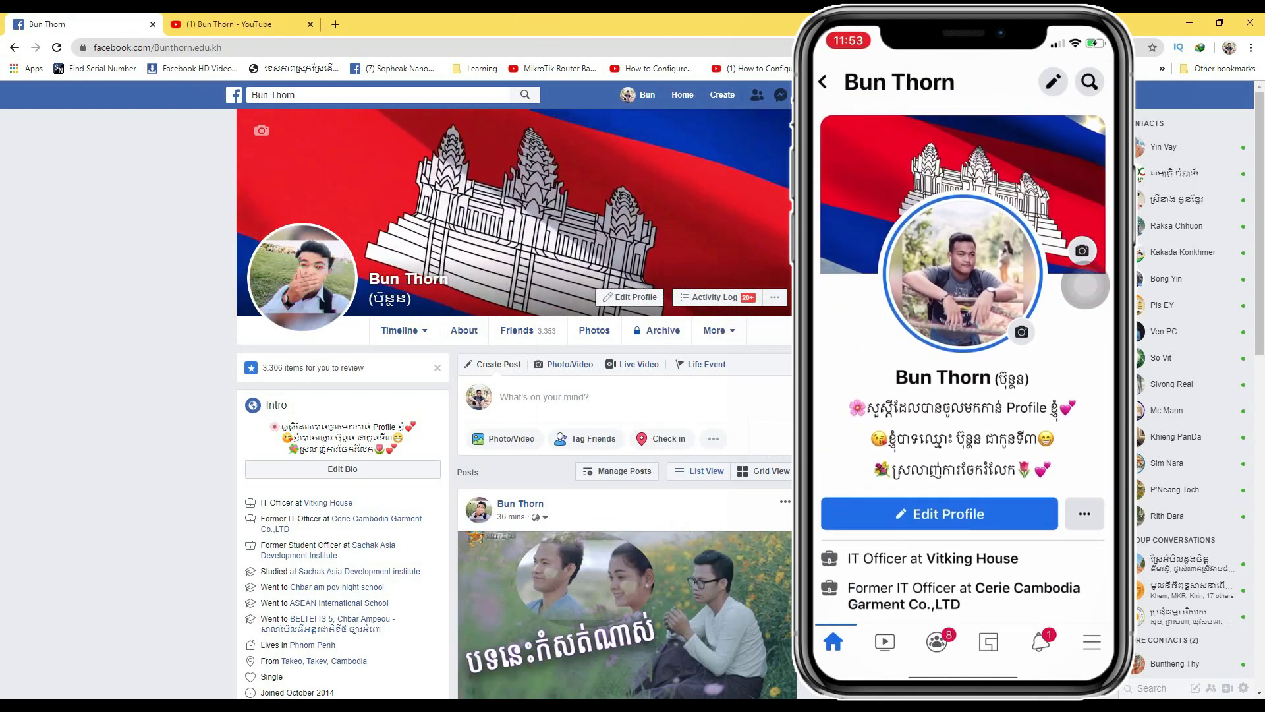
pyautogui.hotkey('ctrl', 'Tab')
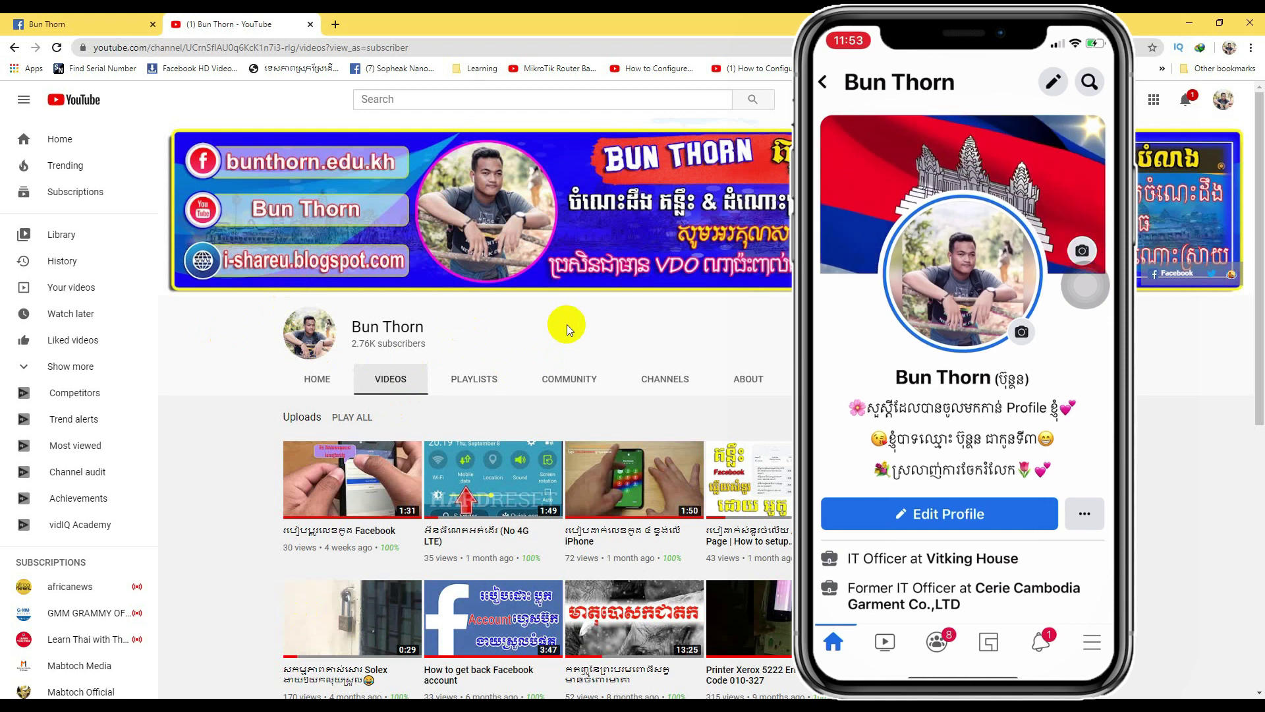
pyautogui.hotkey('ctrl', 'Tab')
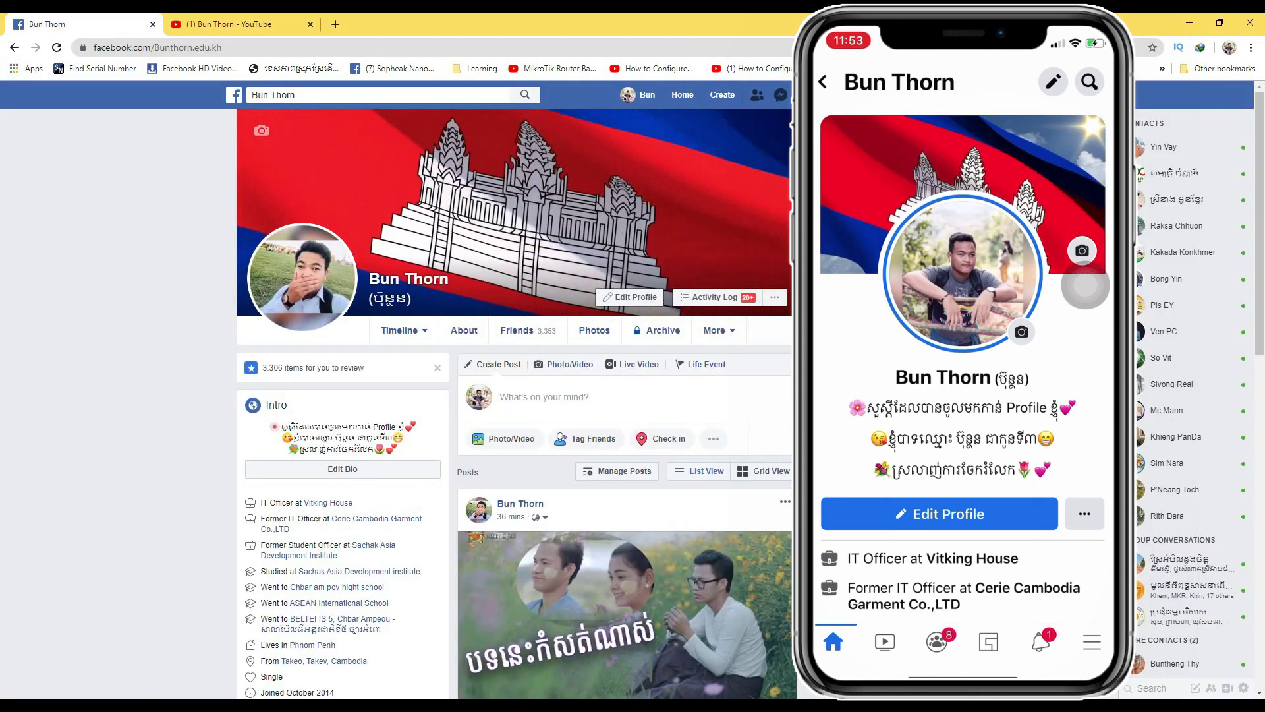